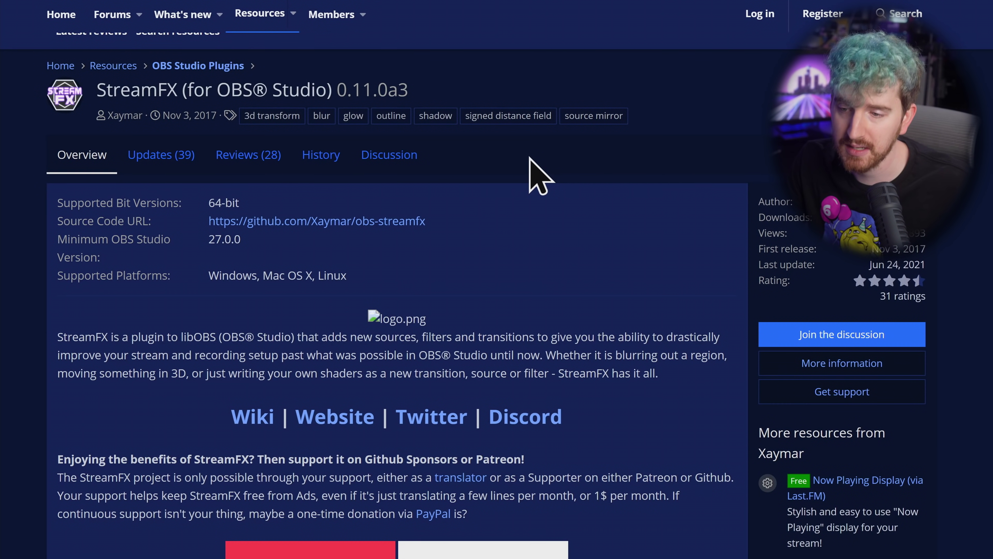
# Scroll down the StreamFX resource page to its 64-bit support and 27.0.0 minimum version details.
pyautogui.scroll(-2, 534, 165)
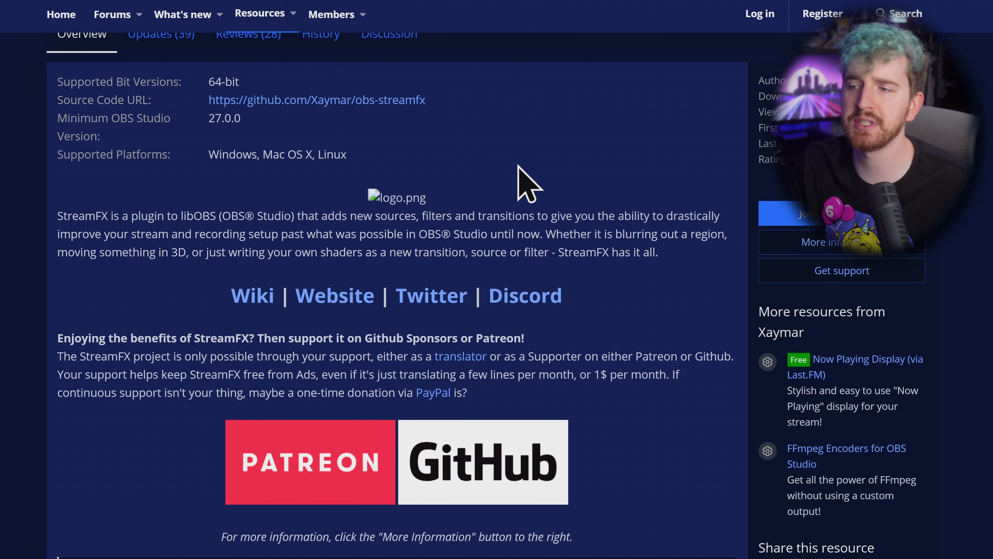
pyautogui.scroll(-3, 517, 164)
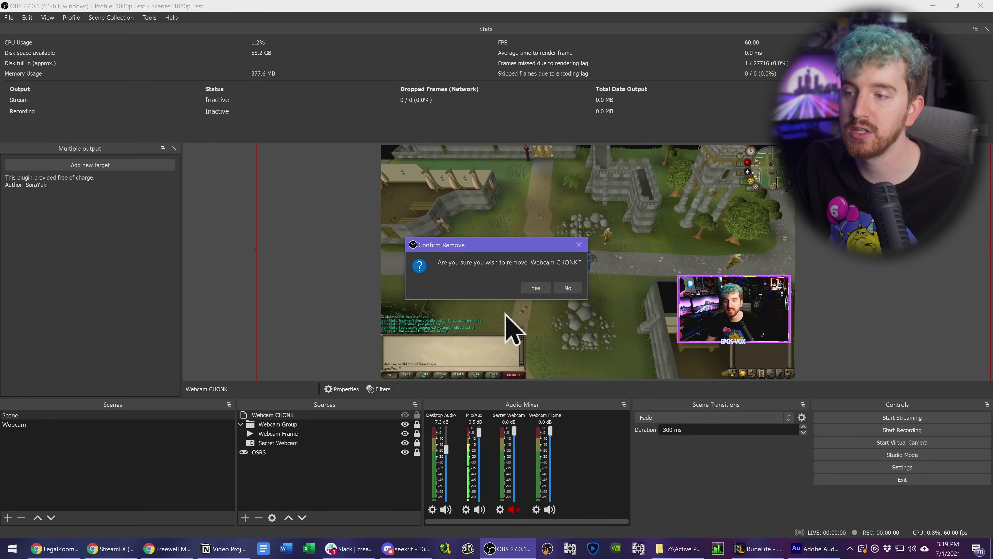
# Confirm removal of the old webcam copy, leaving only Secret Webcam in the Webcam scene.
pyautogui.click(535, 287)
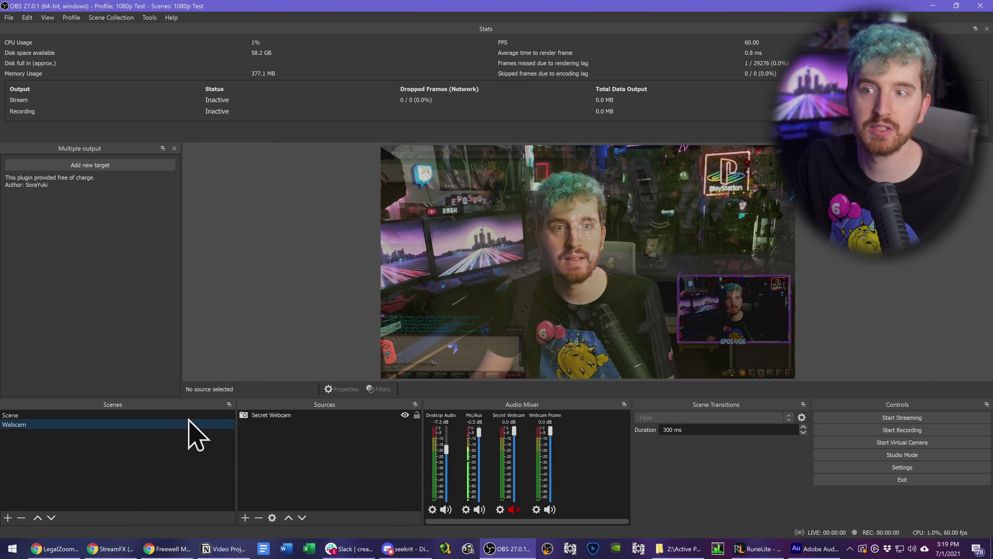
# Select the 'Scene' with the OSRS capture and bring up the Add Source type list.
pyautogui.click(182, 414)
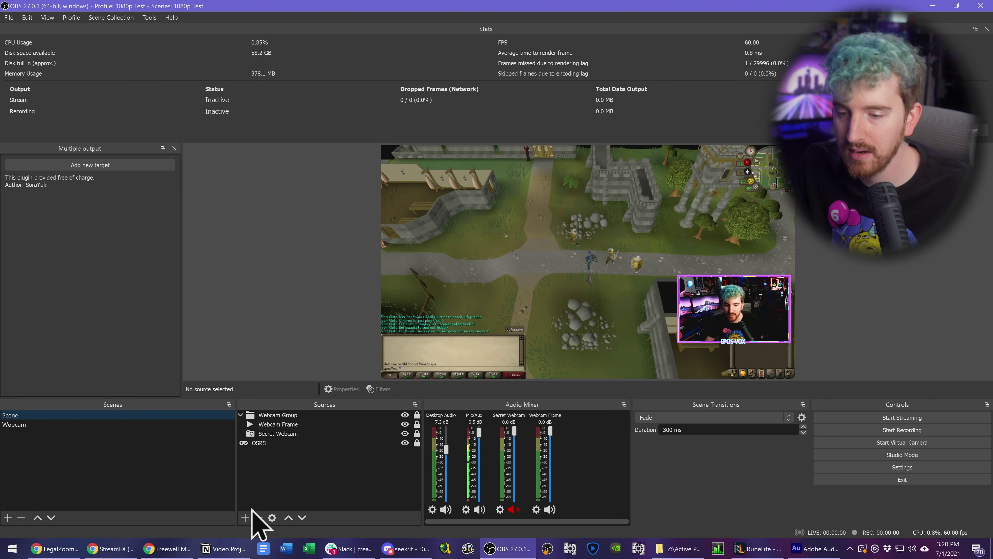
pyautogui.click(245, 517)
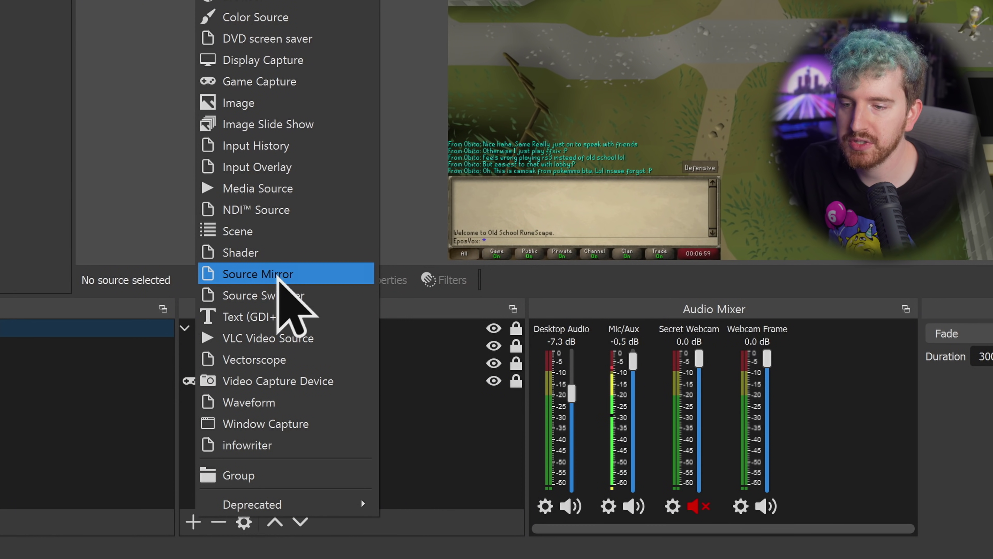
# Add a Source Mirror named 'WEBCAM CHONKERS' mirroring Secret Webcam.
pyautogui.click(303, 273)
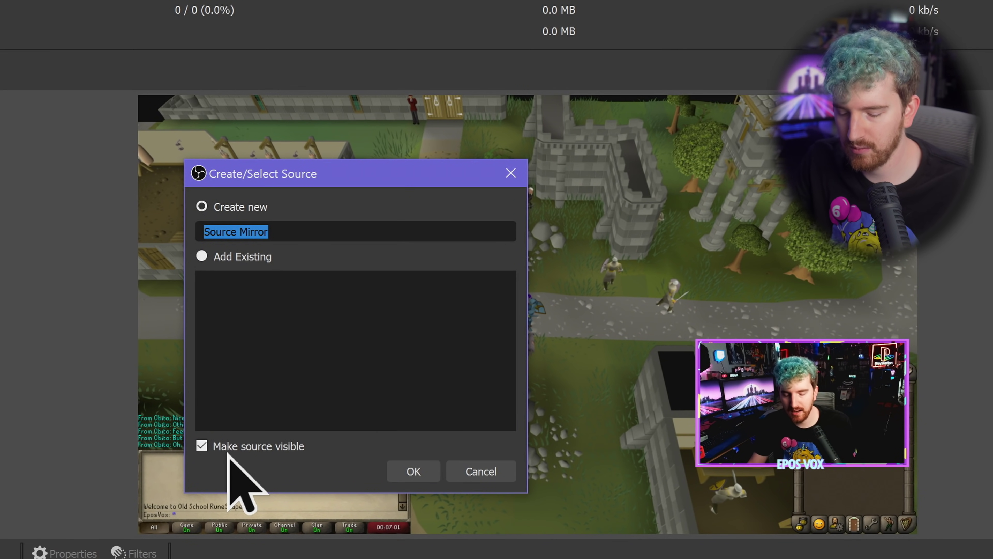
pyautogui.write('WEBCAM ')
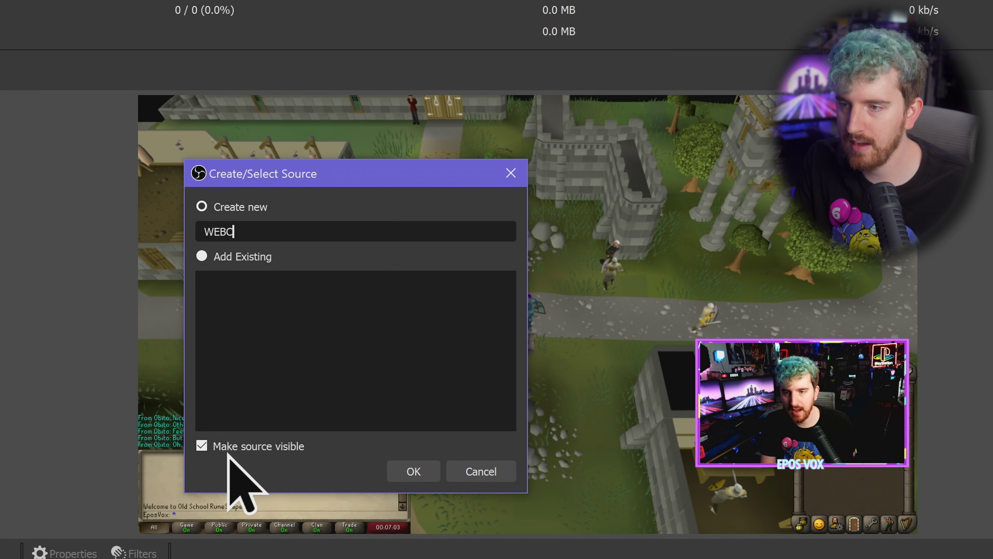
pyautogui.write('CHONKERS')
pyautogui.press('Return')
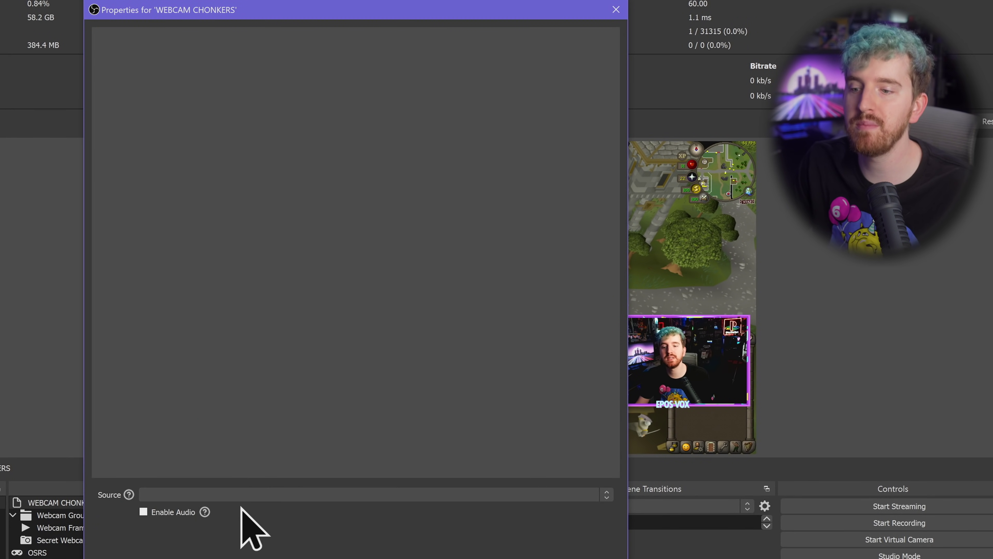
pyautogui.click(250, 493)
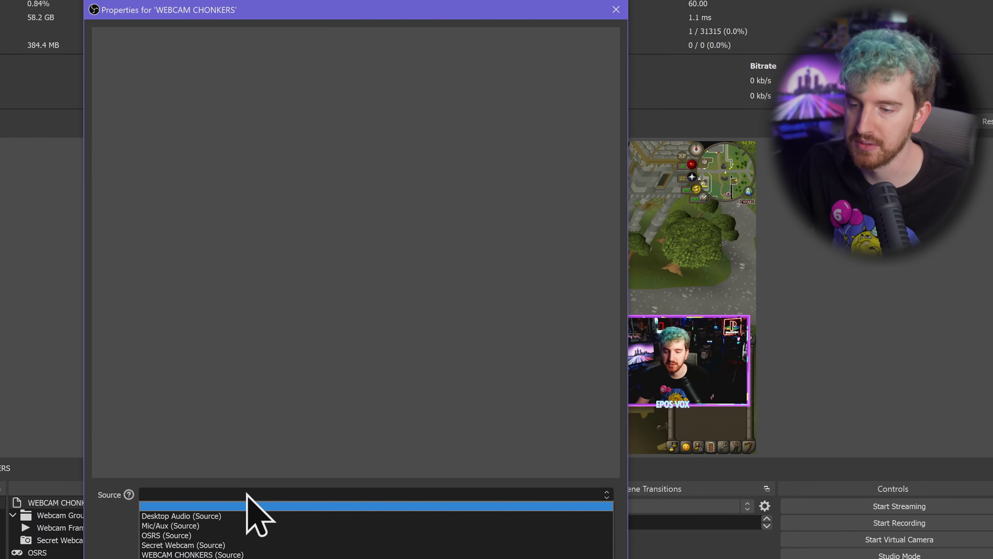
pyautogui.click(250, 544)
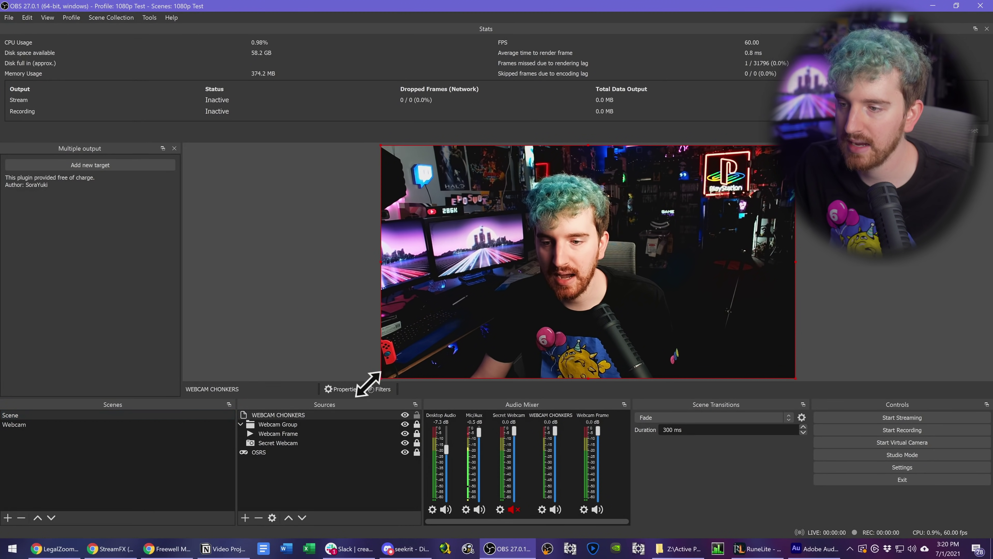
# Enlarge WEBCAM CHONKERS past the canvas edges, frame the face, and hide it.
pyautogui.moveTo(368, 382); pyautogui.dragTo(31, 312)
pyautogui.moveTo(438, 300); pyautogui.dragTo(532, 306)
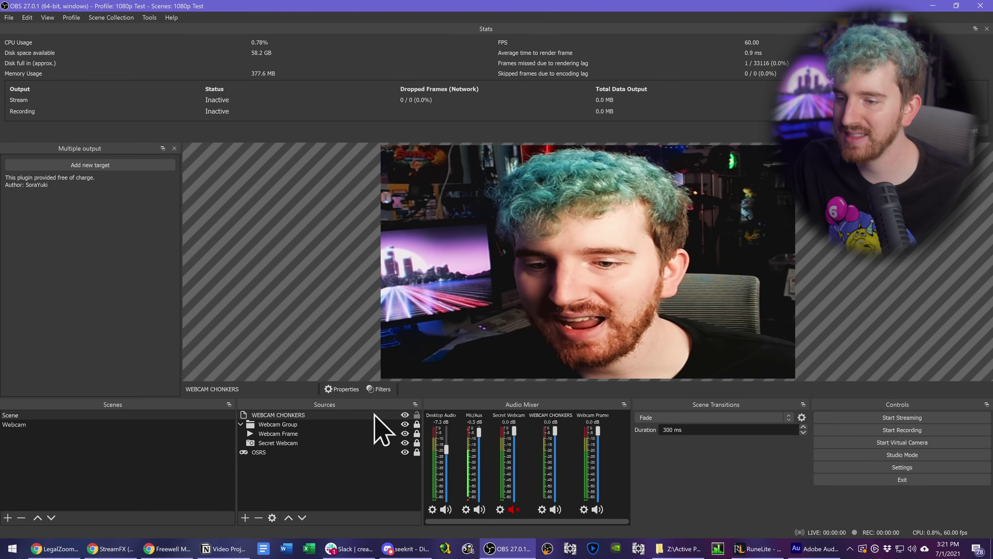
pyautogui.click(405, 414)
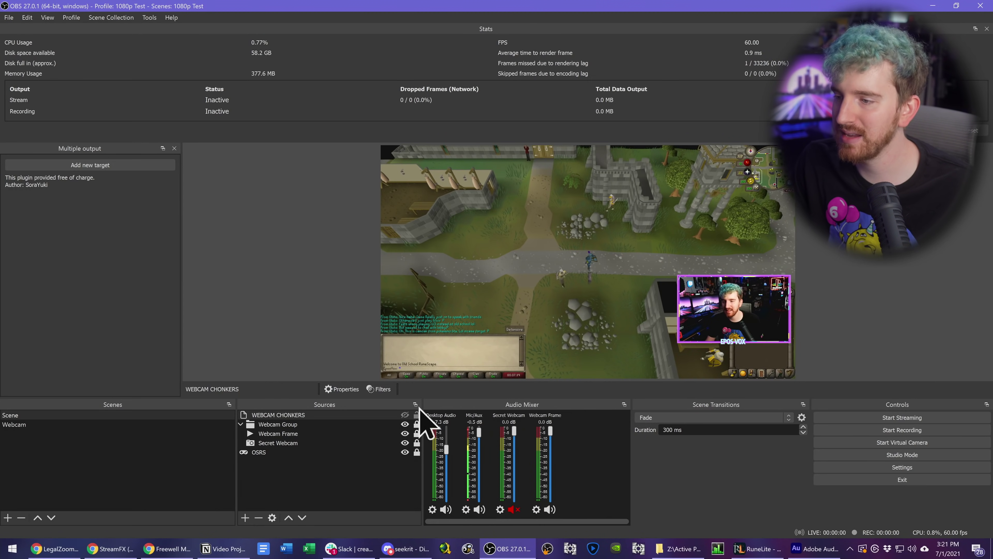
# Add a Luma Key filter to the webcam in the Webcam scene.
pyautogui.click(112, 423)
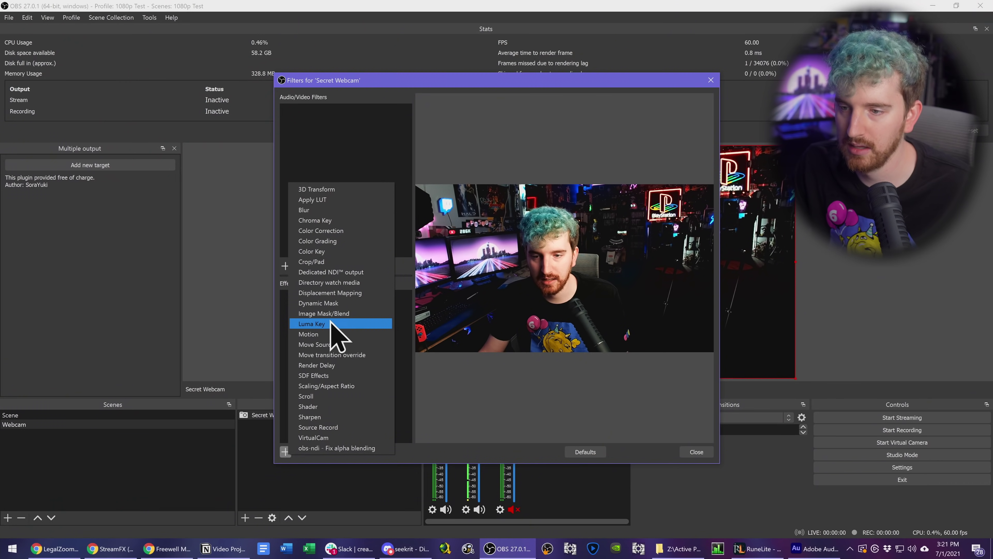
pyautogui.click(332, 323)
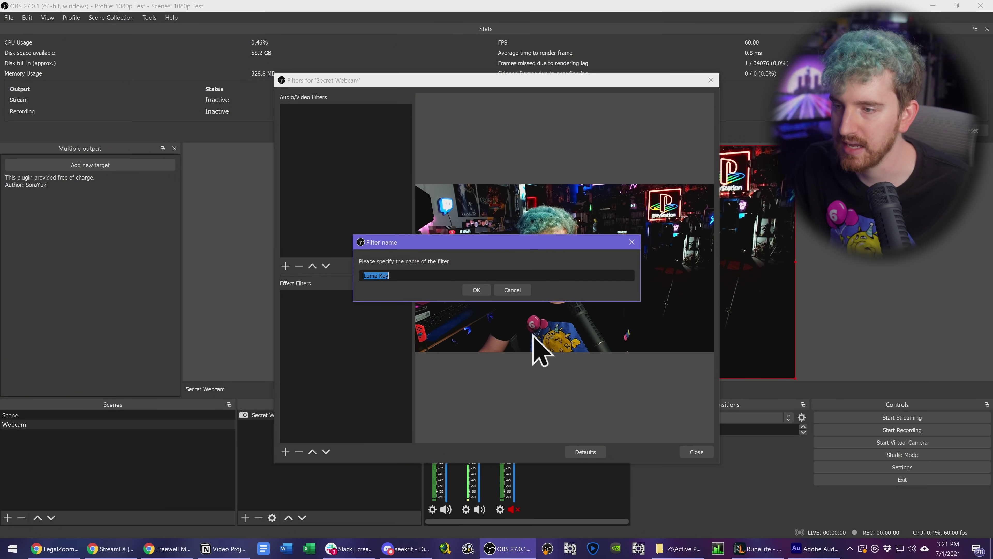
pyautogui.click(481, 292)
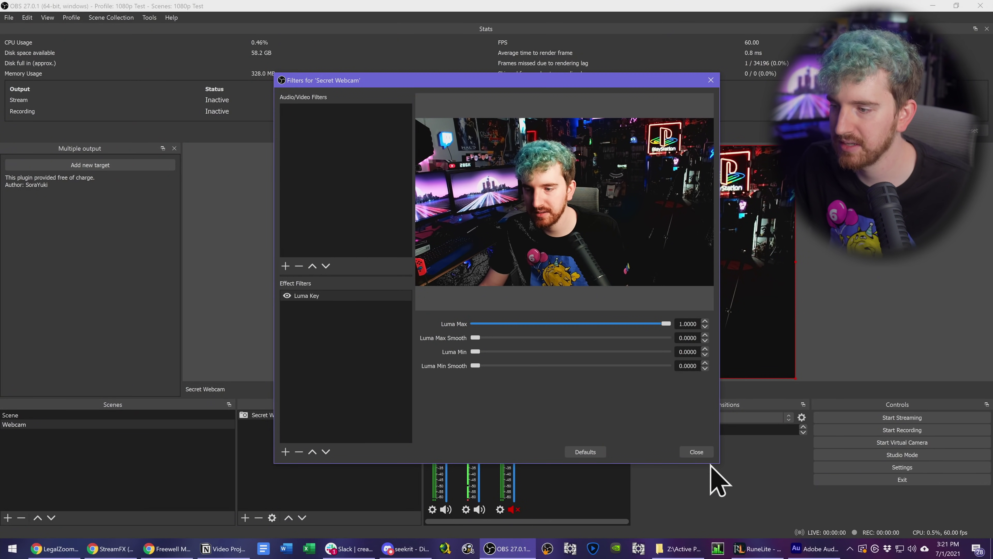
pyautogui.click(697, 451)
pyautogui.click(122, 414)
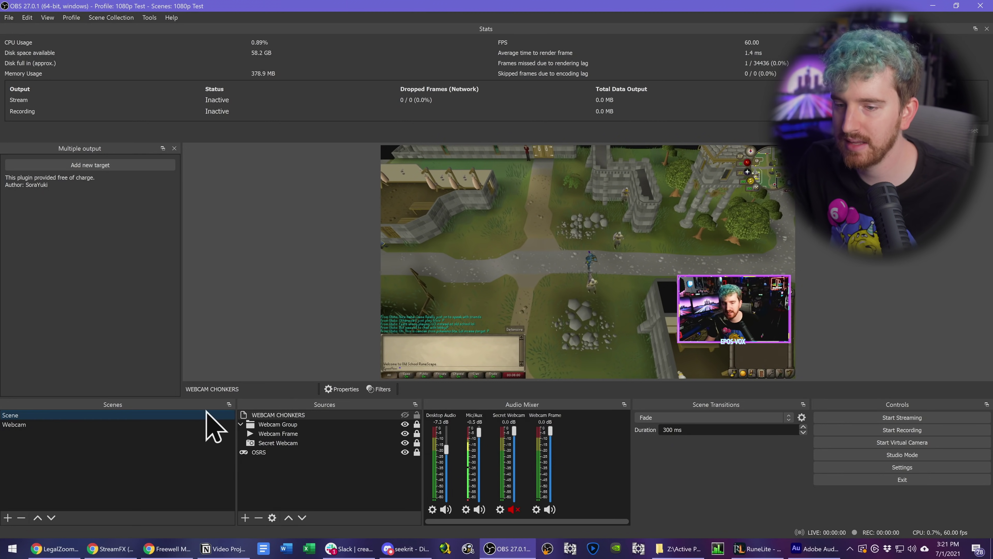
# Delete Secret Webcam's Luma Key filter, then make WEBCAM CHONKERS visible in the game scene.
pyautogui.click(193, 425)
pyautogui.click(379, 389)
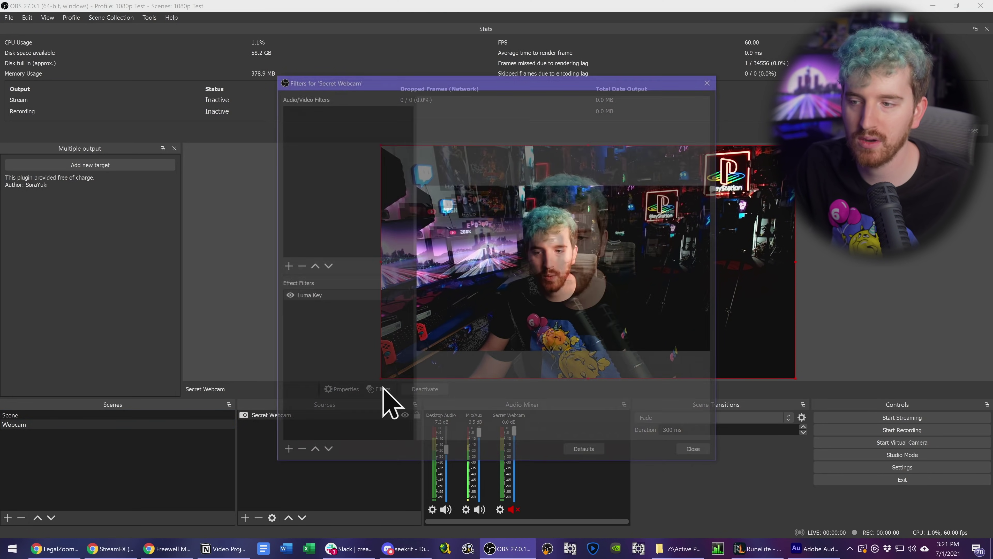
pyautogui.click(292, 297)
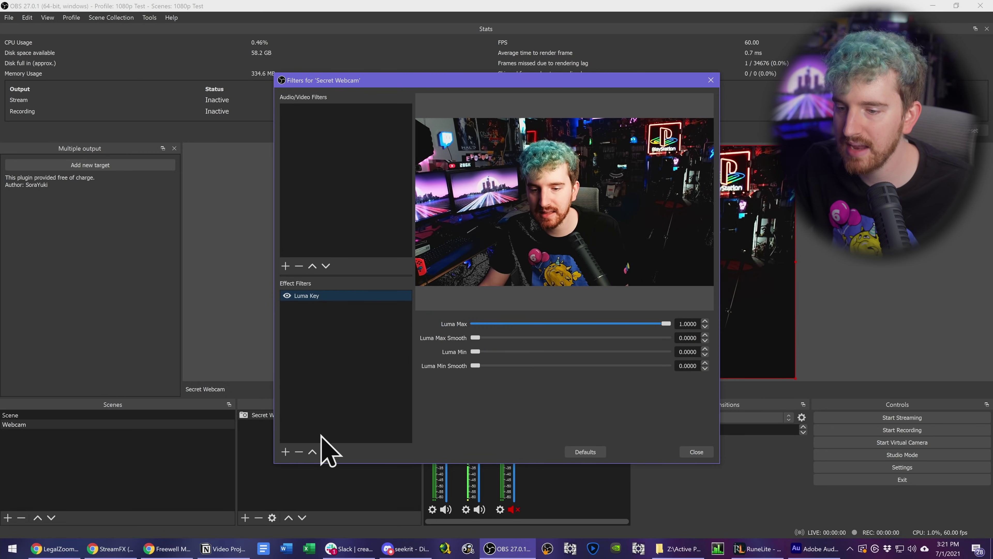
pyautogui.click(299, 451)
pyautogui.click(530, 287)
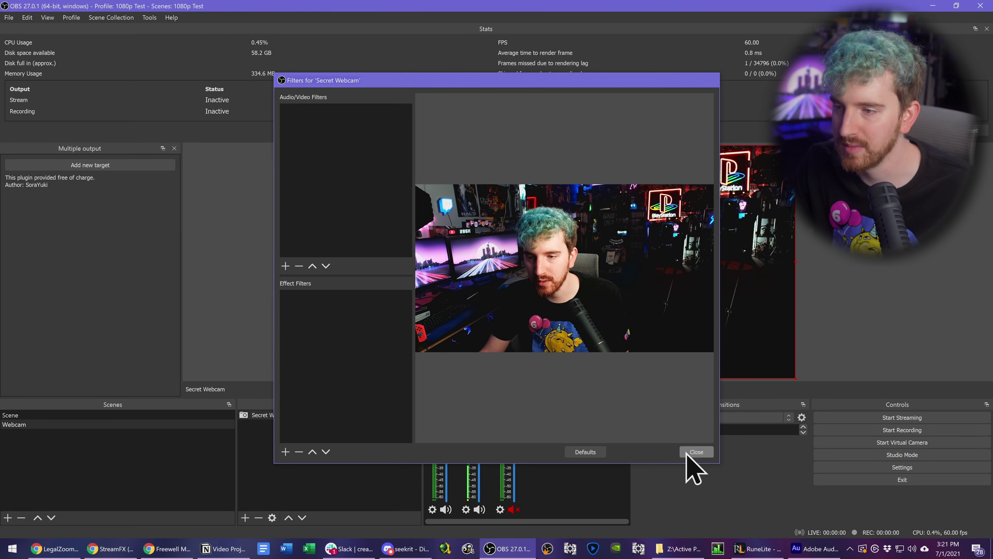
pyautogui.click(696, 452)
pyautogui.click(162, 414)
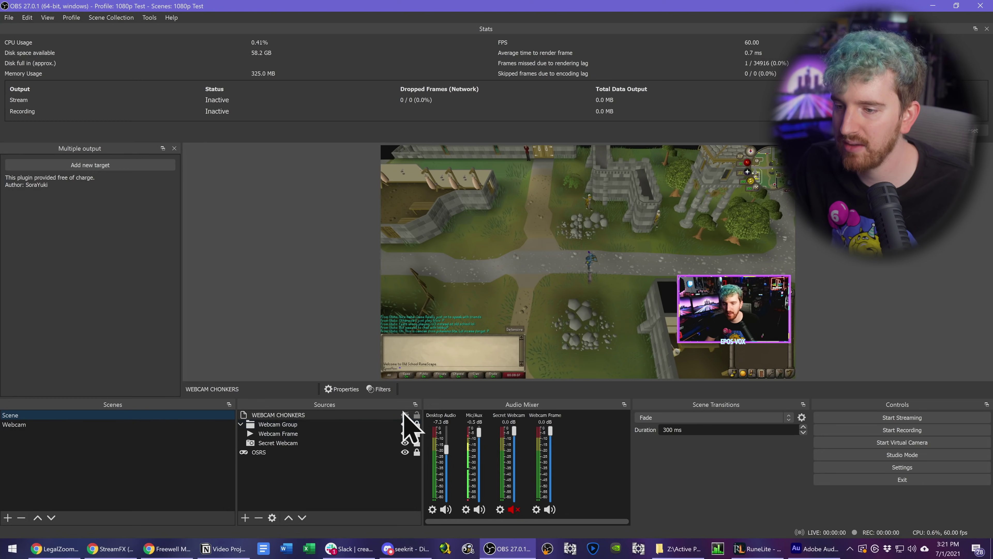
pyautogui.click(404, 414)
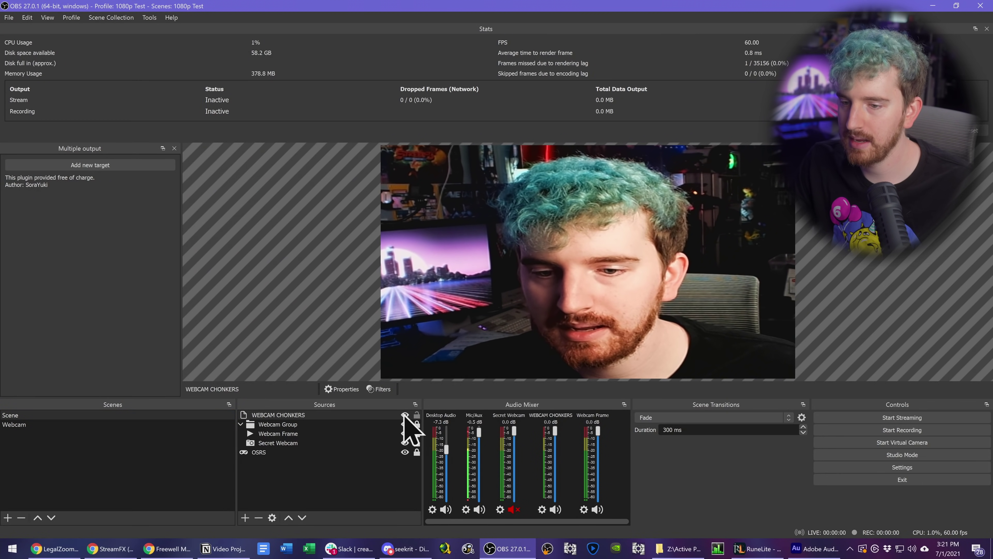
# Hide WEBCAM CHONKERS and walk the character in the RuneScape game.
pyautogui.click(405, 415)
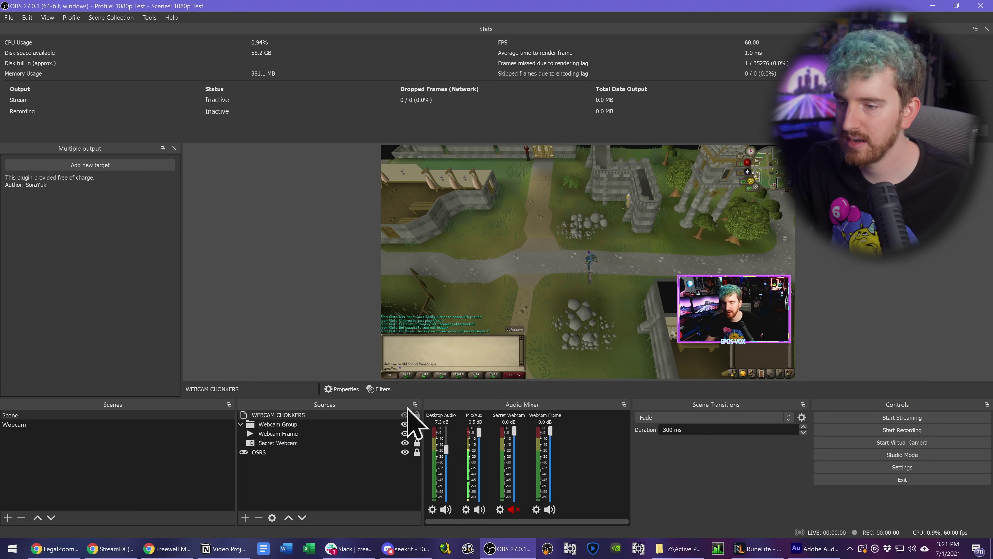
pyautogui.click(758, 548)
pyautogui.click(522, 243)
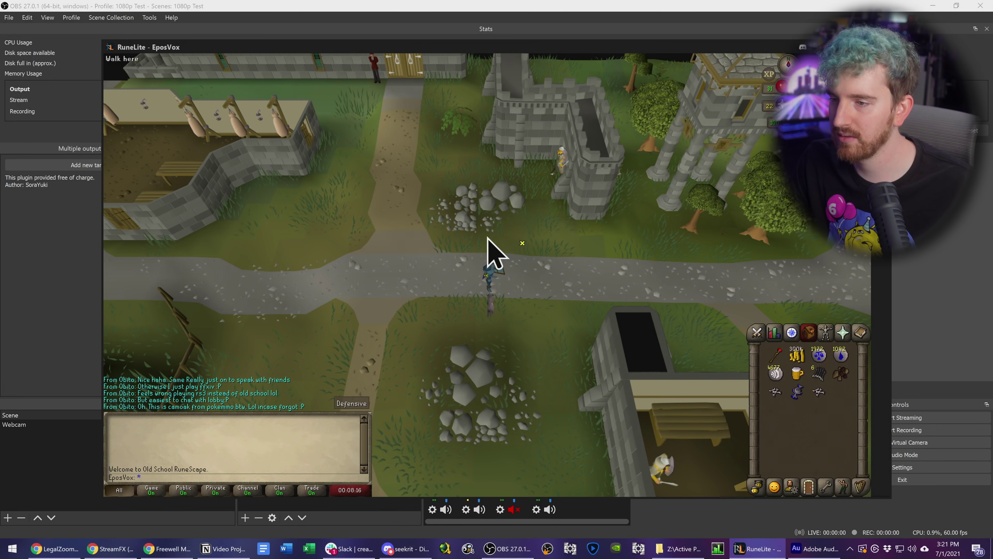
pyautogui.click(421, 8)
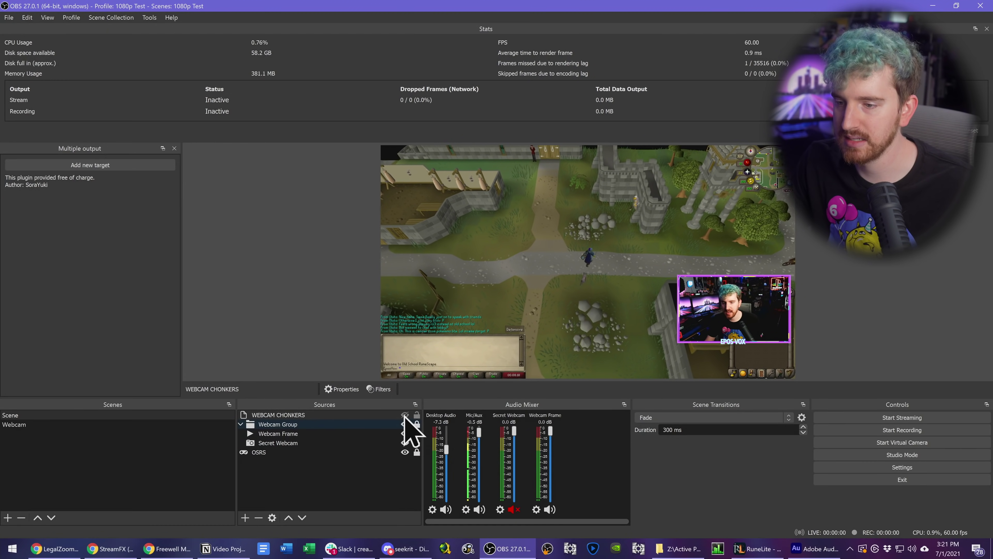
# Toggle the fullscreen WEBCAM CHONKERS mirror's visibility on and off in Sources.
pyautogui.click(405, 414)
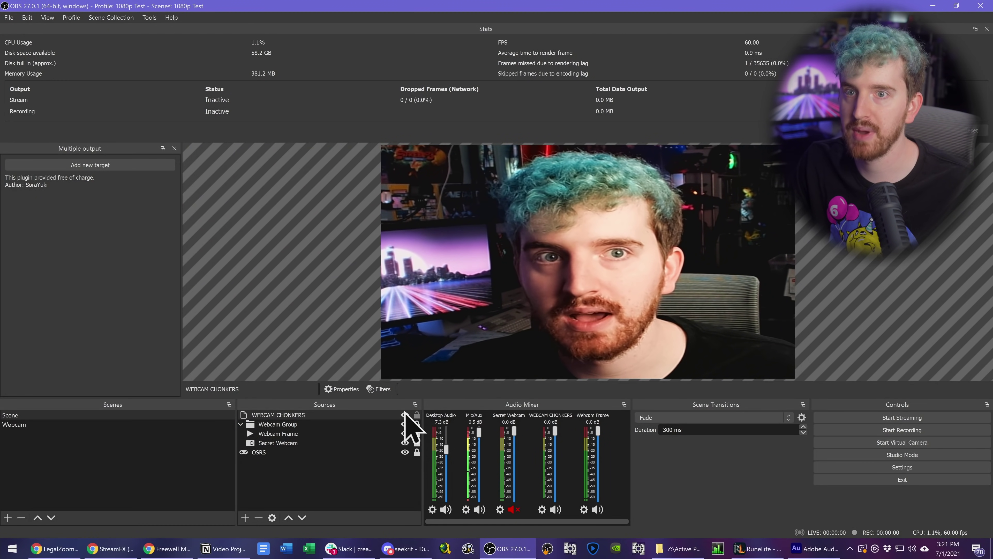
pyautogui.click(404, 414)
pyautogui.rightClick(402, 415)
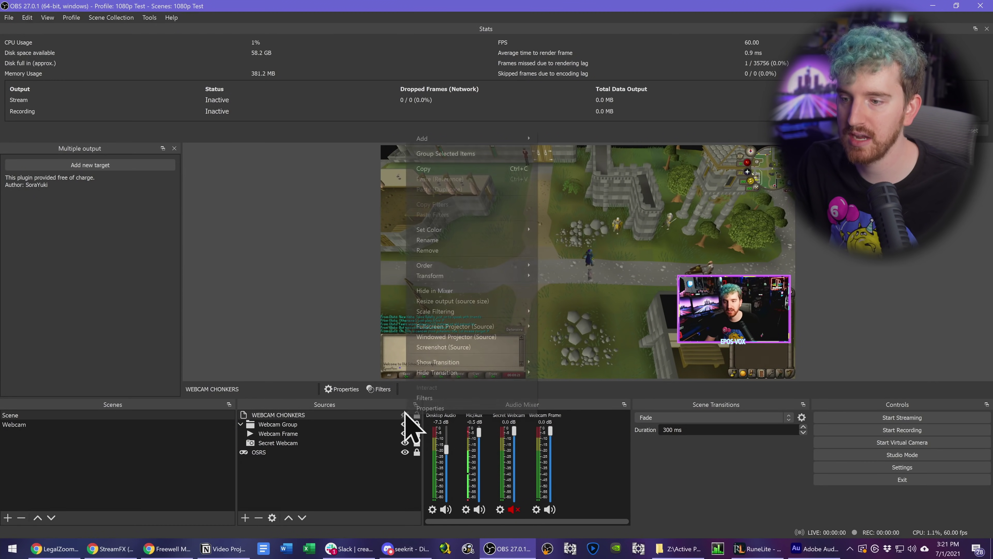
pyautogui.click(404, 414)
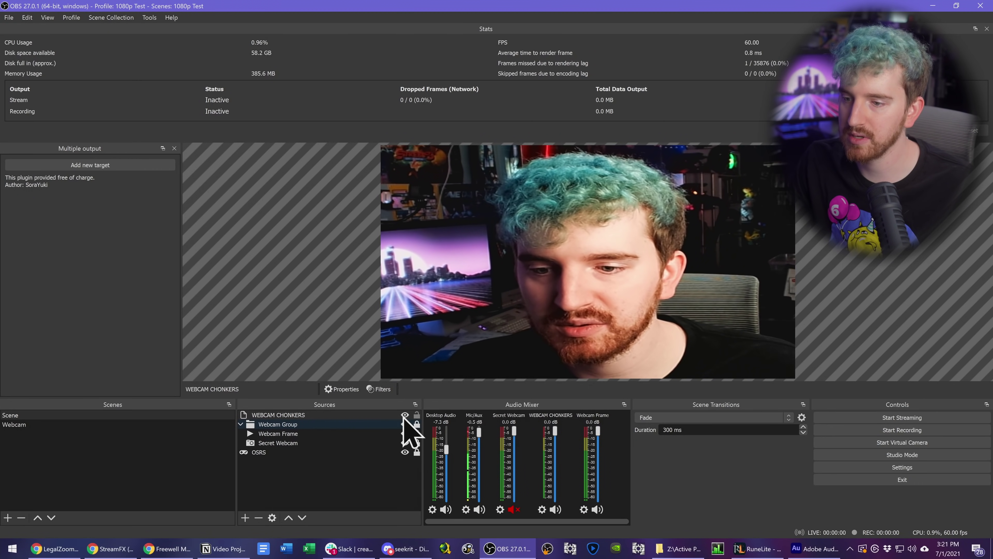
pyautogui.click(405, 415)
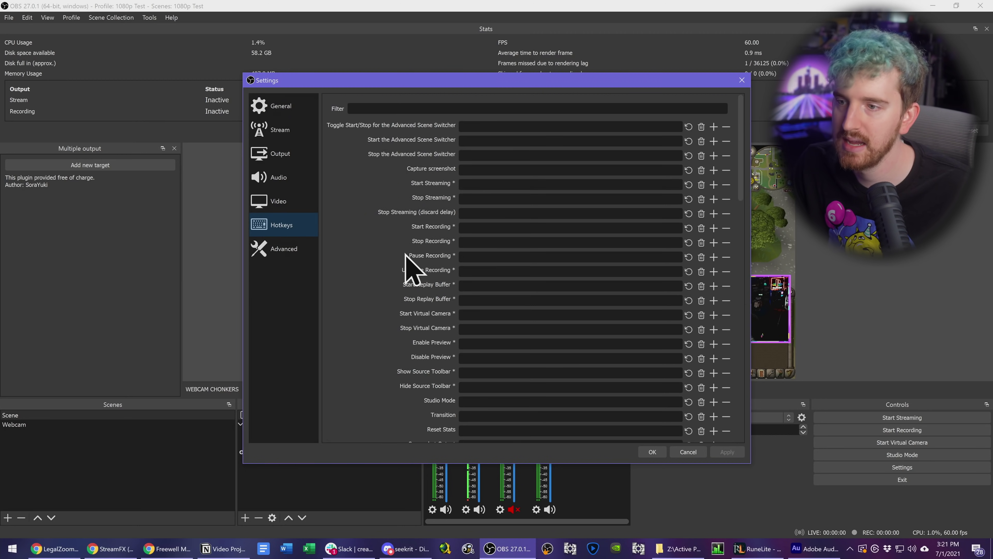
pyautogui.scroll(-10, 445, 241)
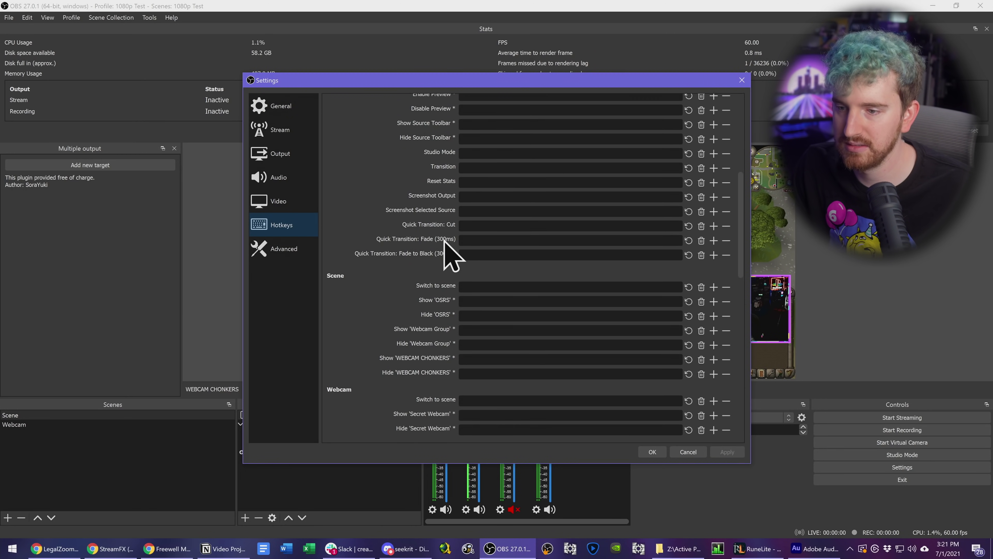
pyautogui.scroll(-2, 445, 240)
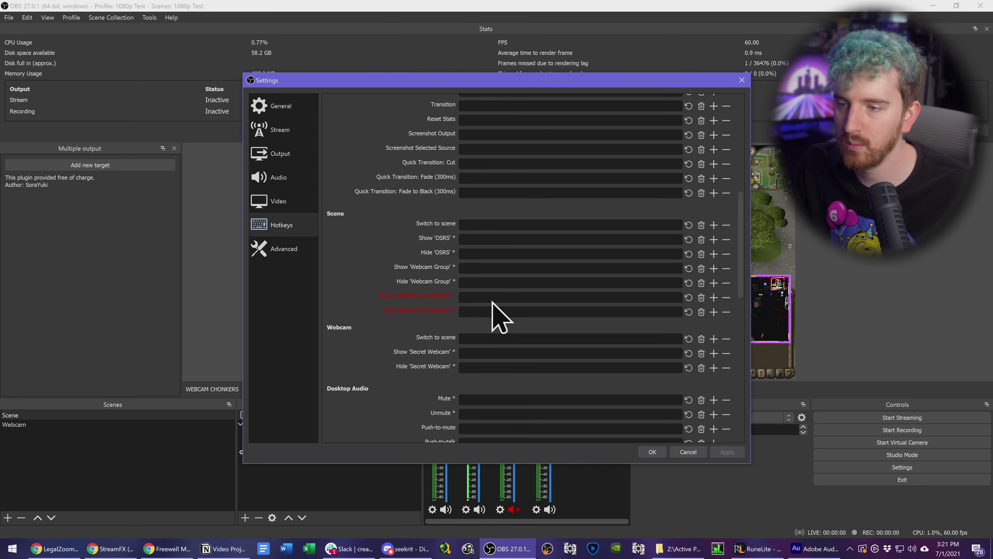
# Close OBS Settings without saving and launch Stream Deck from the system tray.
pyautogui.click(685, 452)
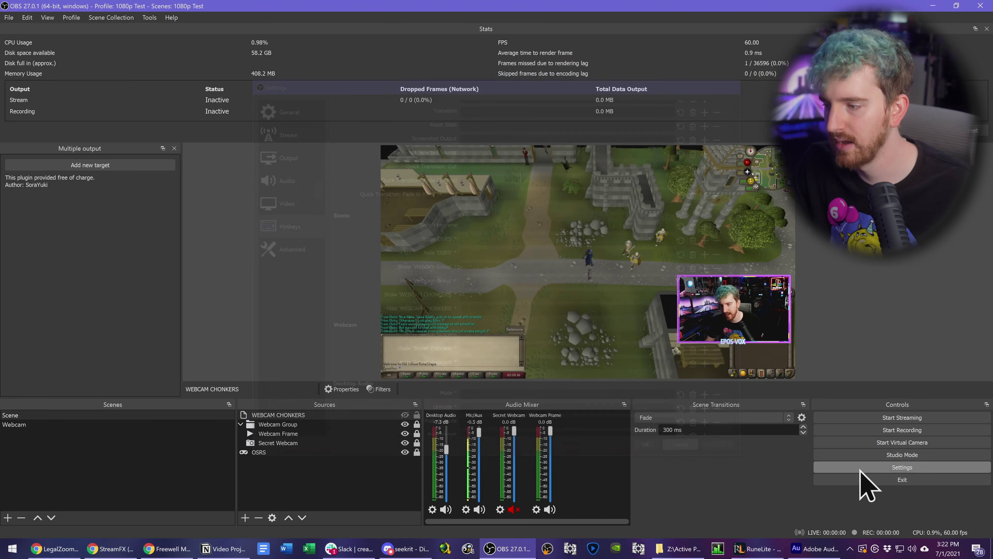
pyautogui.click(850, 548)
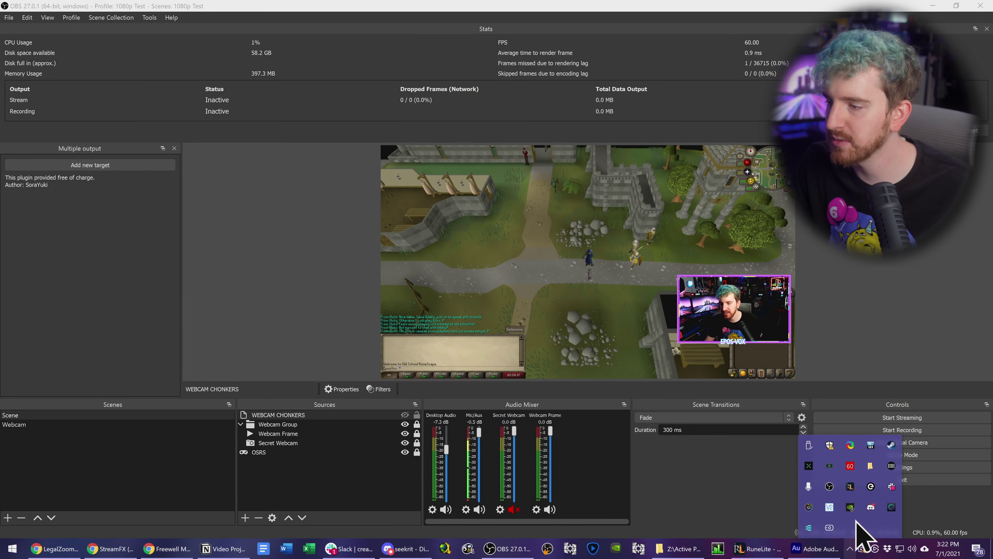
pyautogui.click(891, 466)
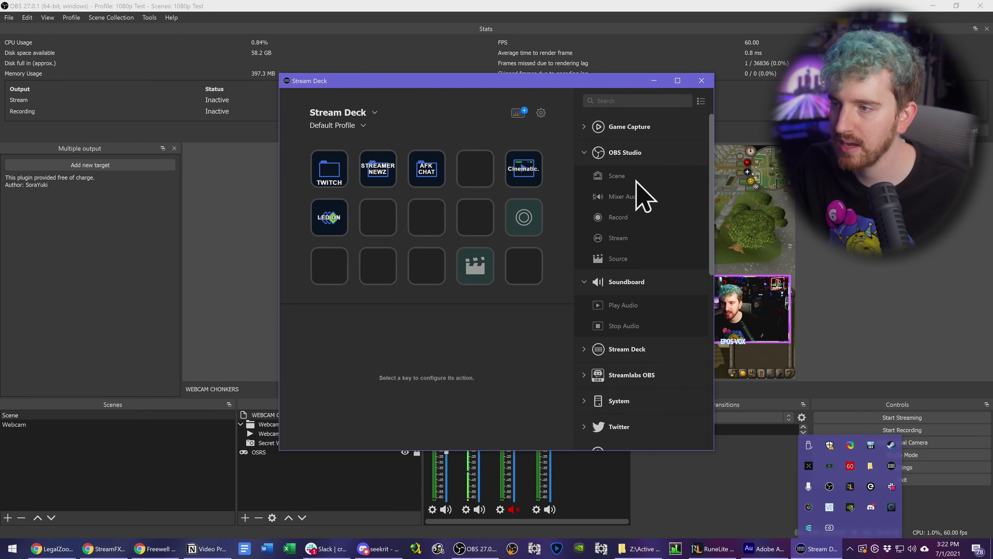
# Assign an OBS Source toggle for WEBCAM CHONKERS to an empty Stream Deck key.
pyautogui.moveTo(623, 260); pyautogui.dragTo(524, 265)
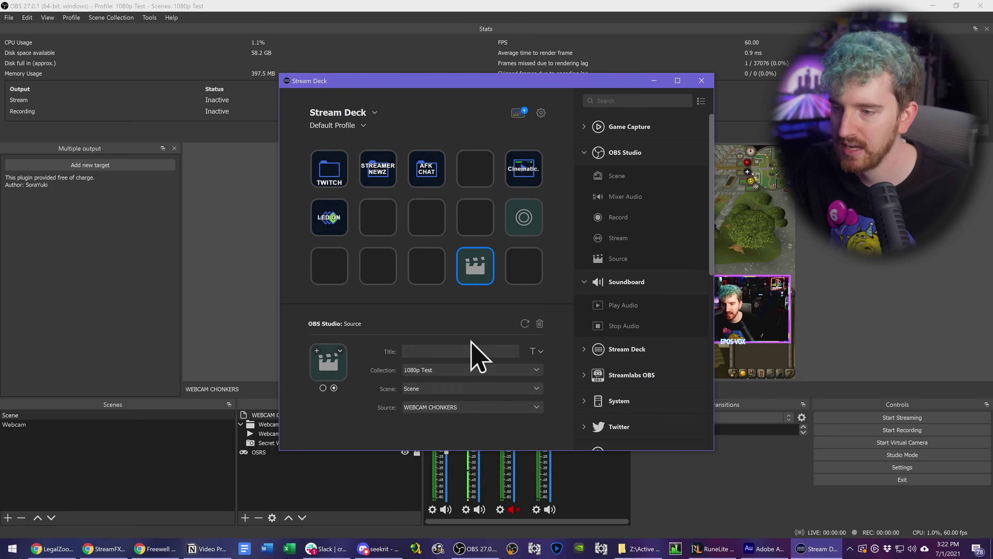
pyautogui.click(462, 407)
pyautogui.click(456, 415)
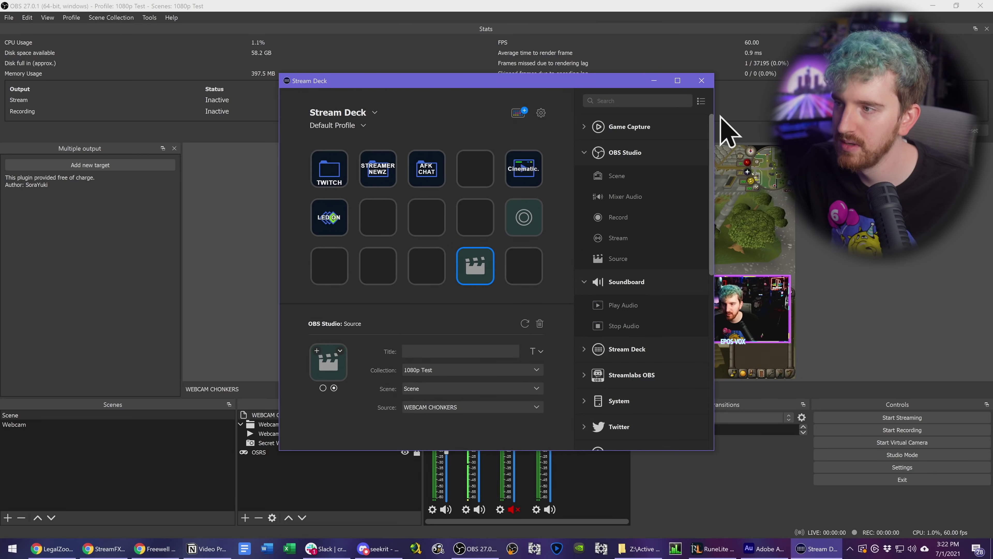
pyautogui.click(701, 81)
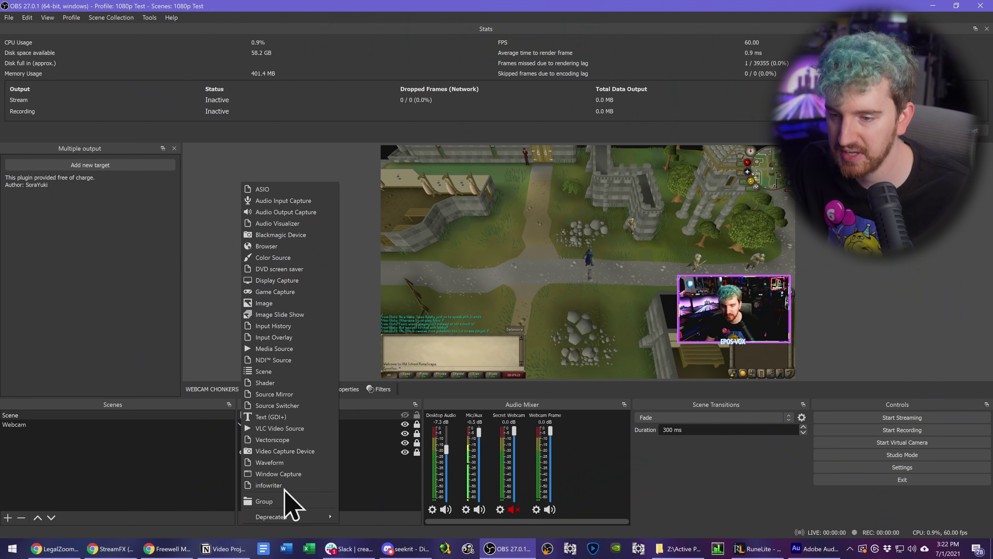
# Add a Source Mirror named 'Webcam Smol' mirroring Secret Webcam.
pyautogui.click(297, 394)
pyautogui.write('Webcam Smol')
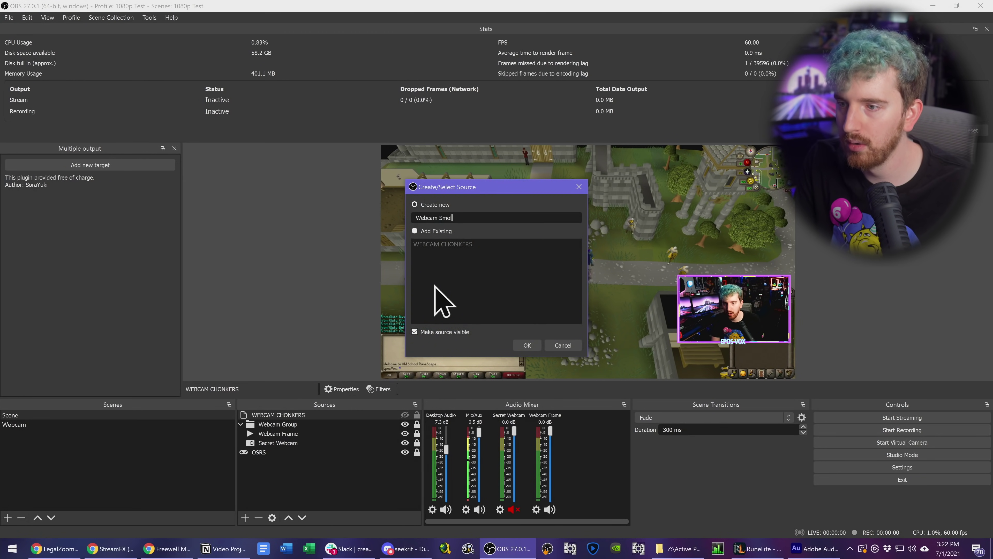
pyautogui.press('Return')
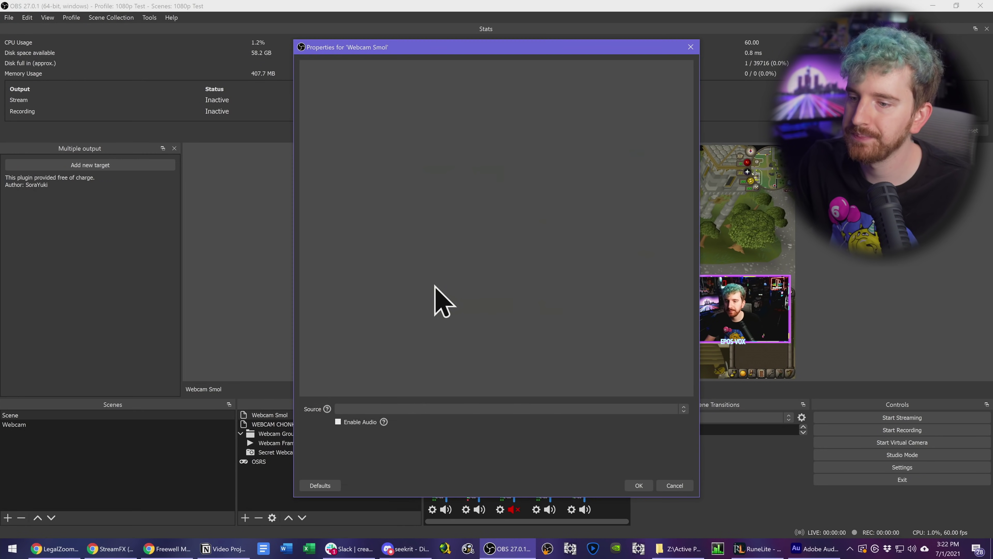
pyautogui.click(457, 408)
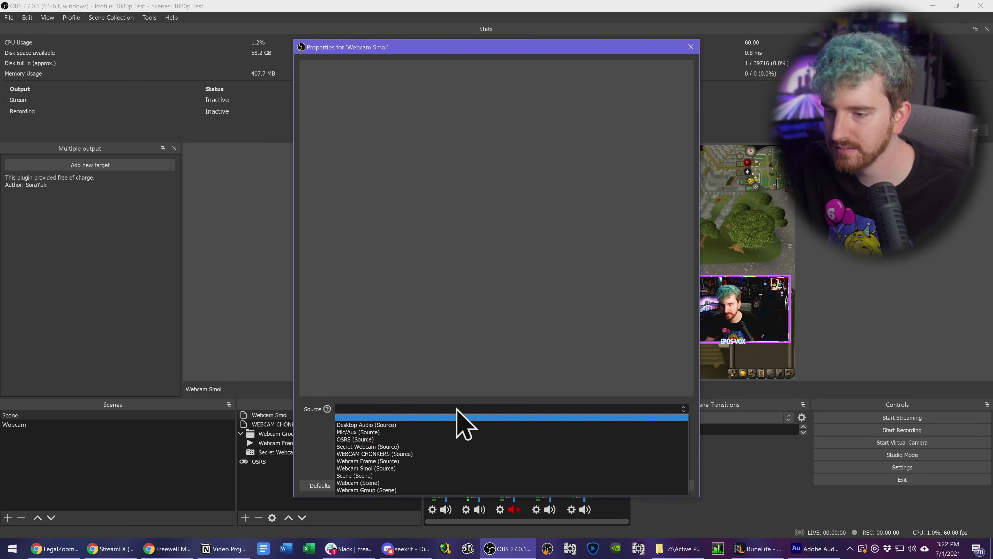
pyautogui.click(467, 447)
pyautogui.click(640, 485)
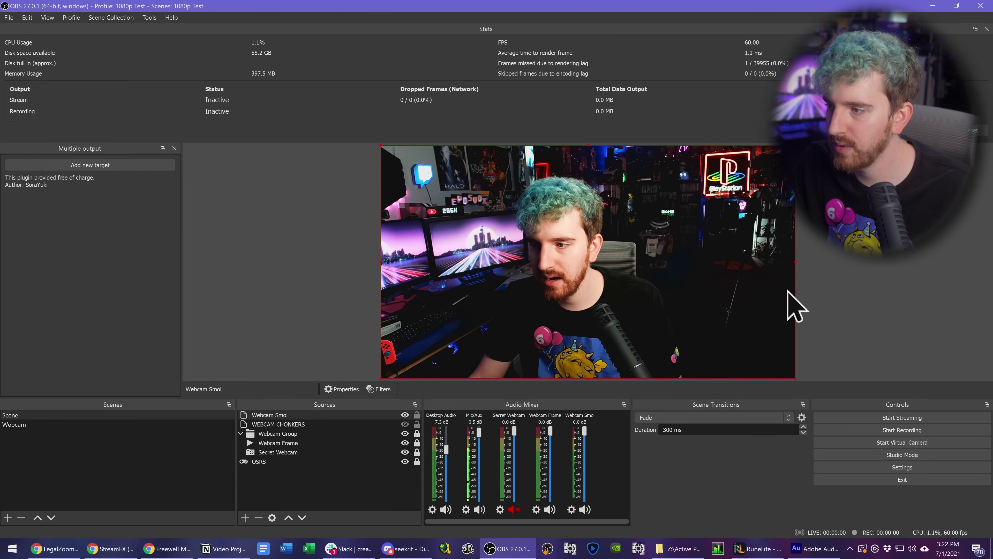
# Crop Webcam Smol to the face, place it over the lower-right webcam, and toggle visibility.
pyautogui.moveTo(796, 262); pyautogui.dragTo(616, 266)
pyautogui.moveTo(381, 261); pyautogui.dragTo(518, 263)
pyautogui.moveTo(563, 377); pyautogui.dragTo(557, 307)
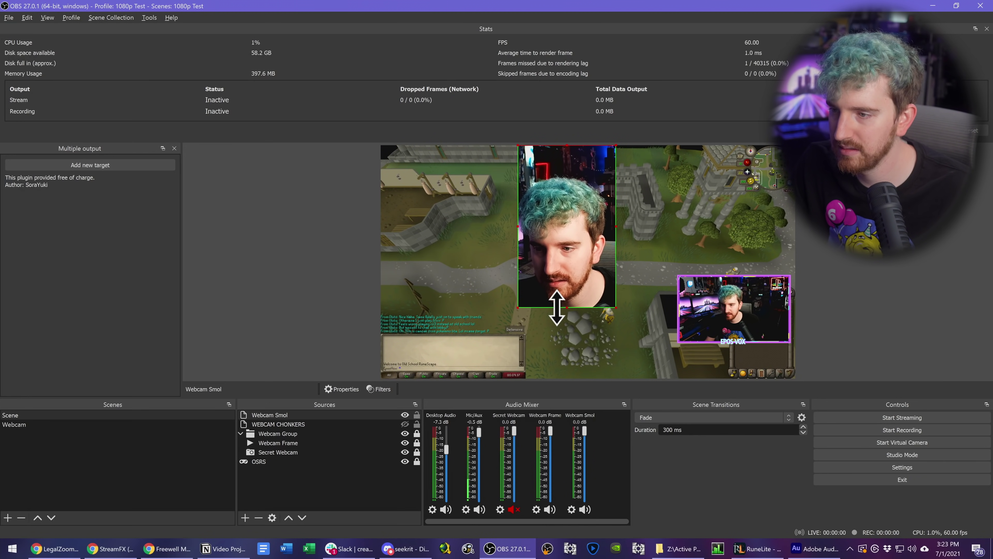
pyautogui.moveTo(567, 146); pyautogui.dragTo(561, 173)
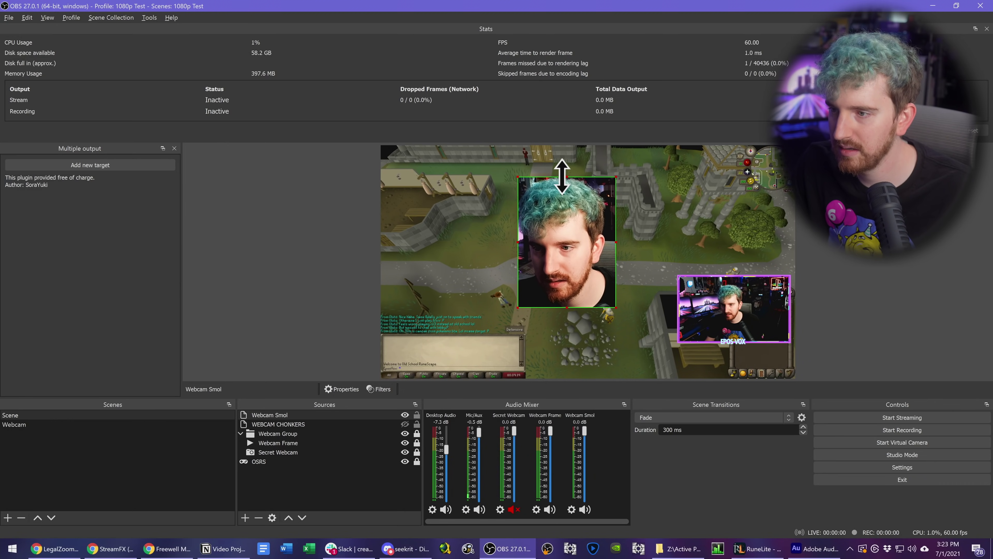
pyautogui.moveTo(568, 242); pyautogui.dragTo(735, 304)
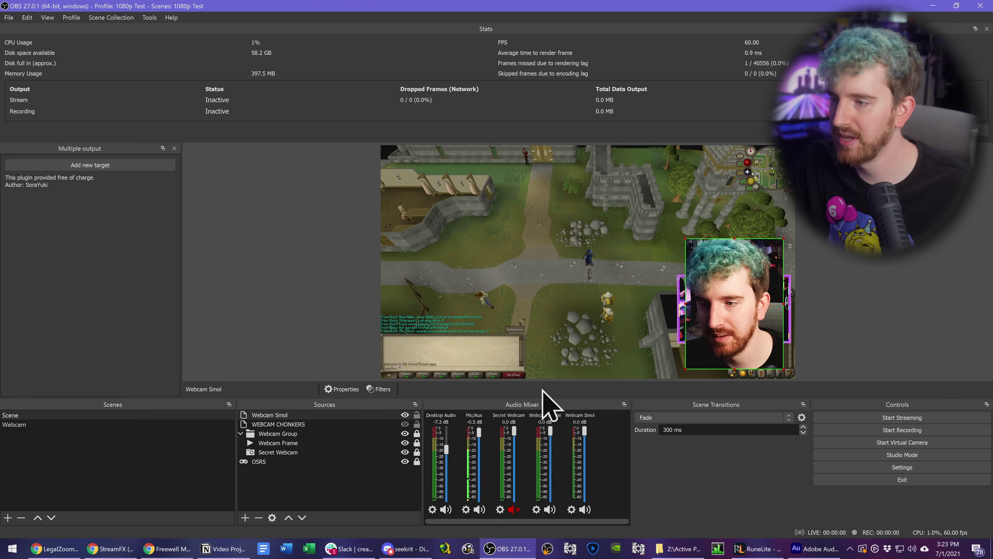
pyautogui.click(405, 414)
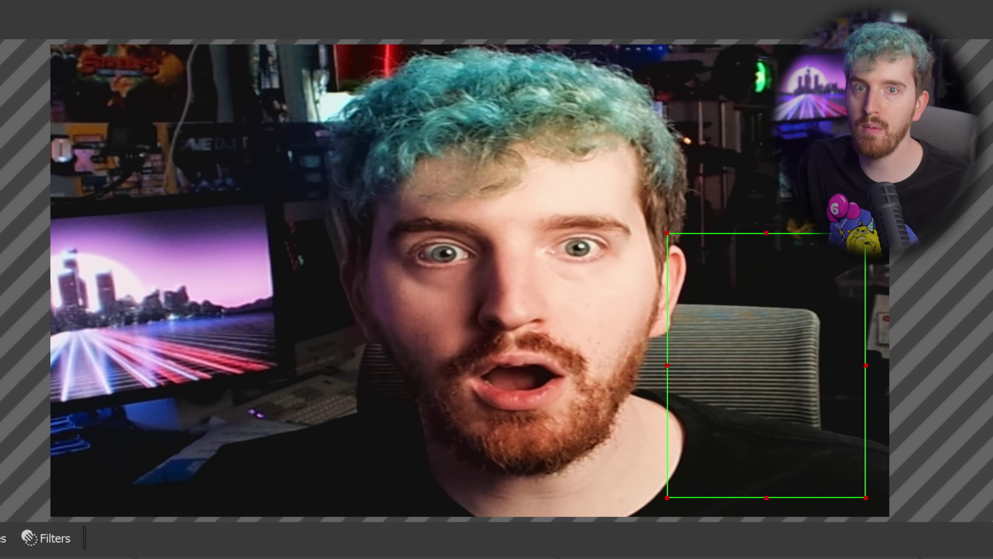